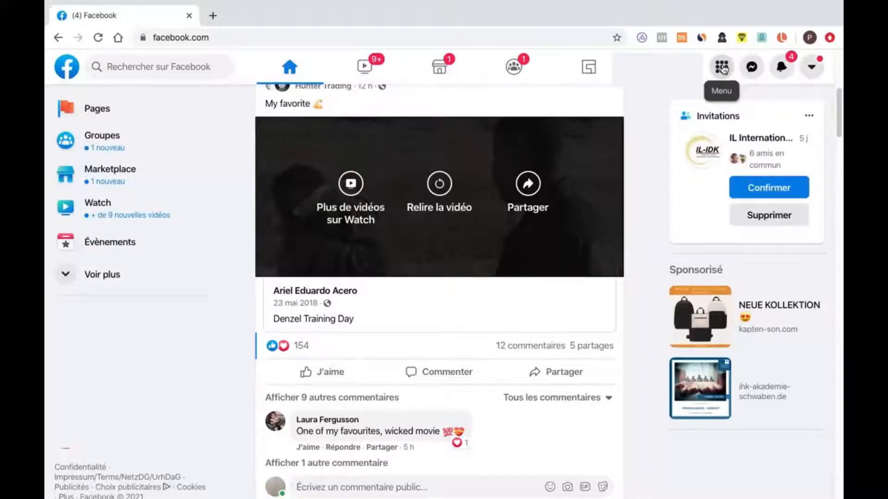
- Start creating a new Facebook Page and name it "Afro E Comm"
left_click(723, 70)
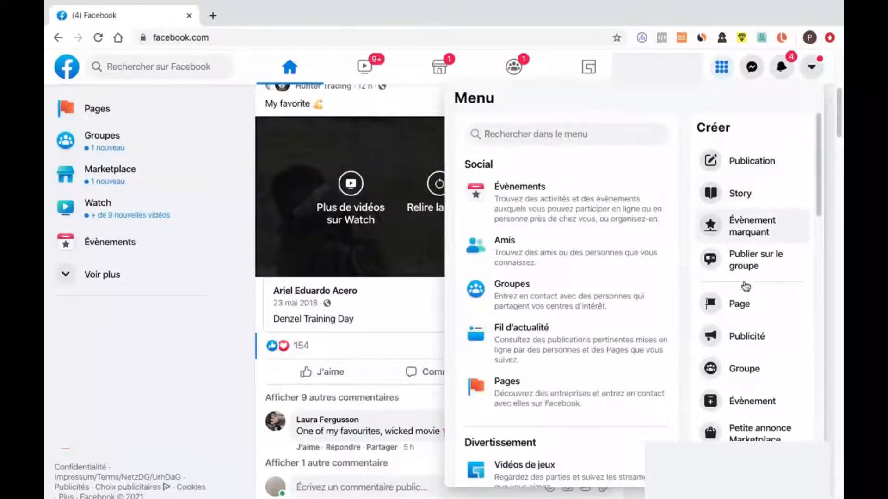
left_click(742, 305)
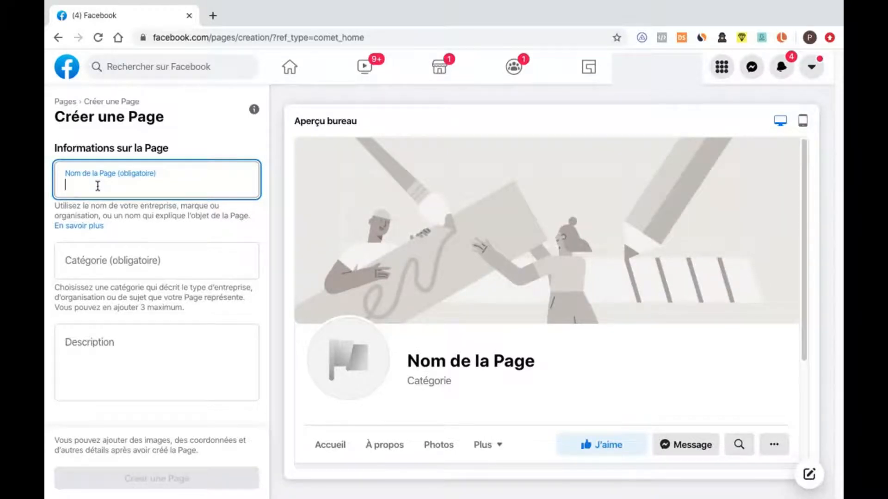
type("A")
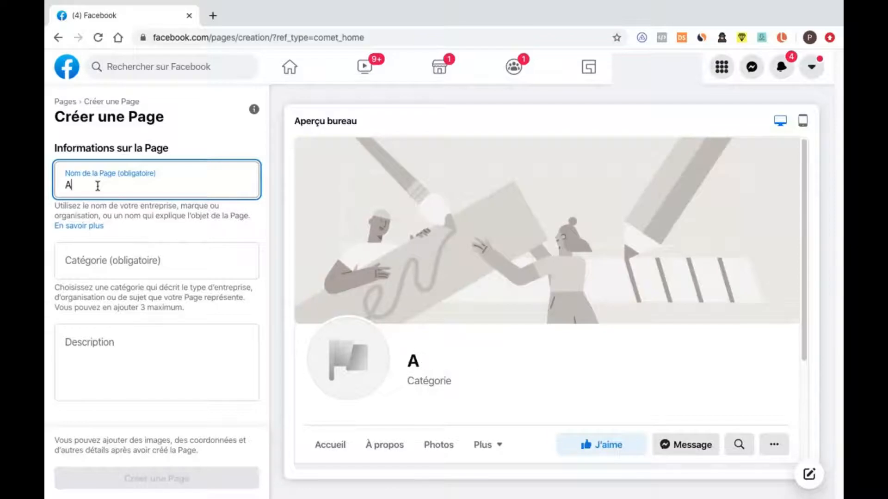
type("fro E Comm")
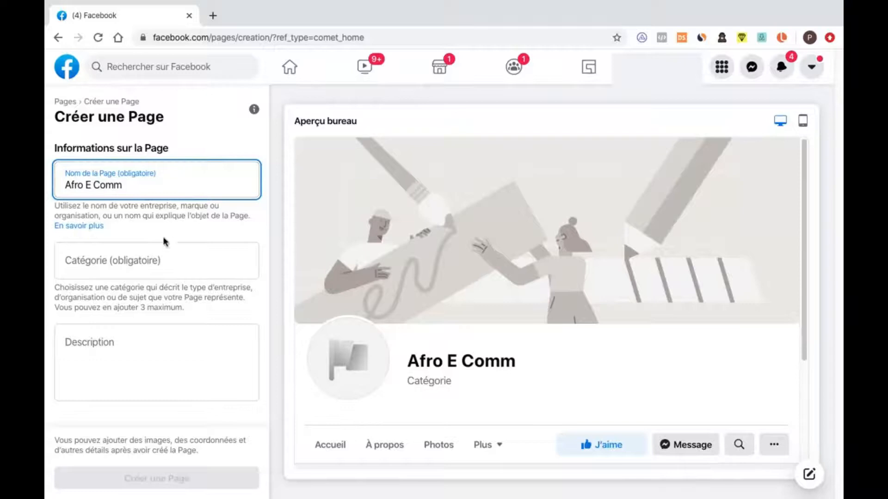
- Search the Page categories for "Market" and assign the category "Service de marketing numérique"
left_click(162, 261)
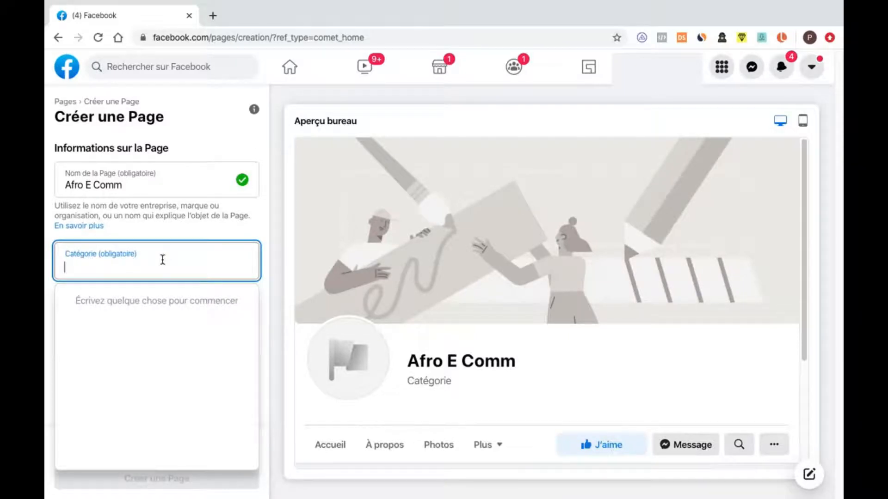
type("Market")
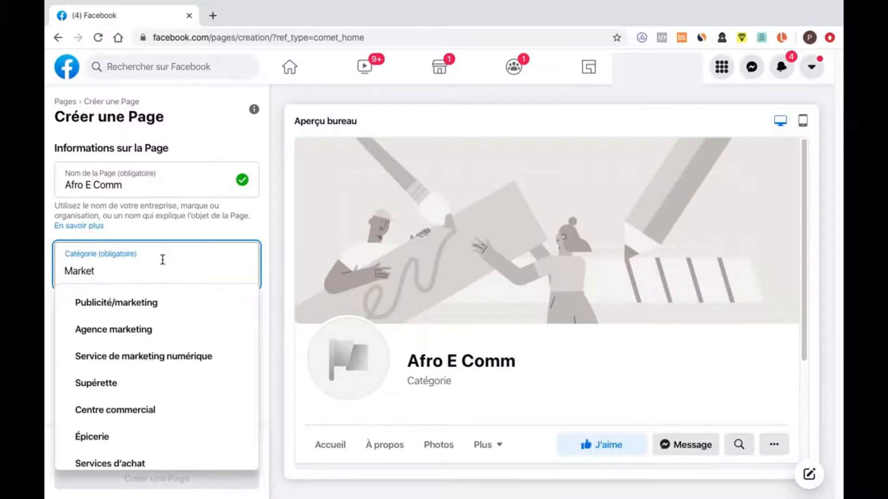
left_click(178, 365)
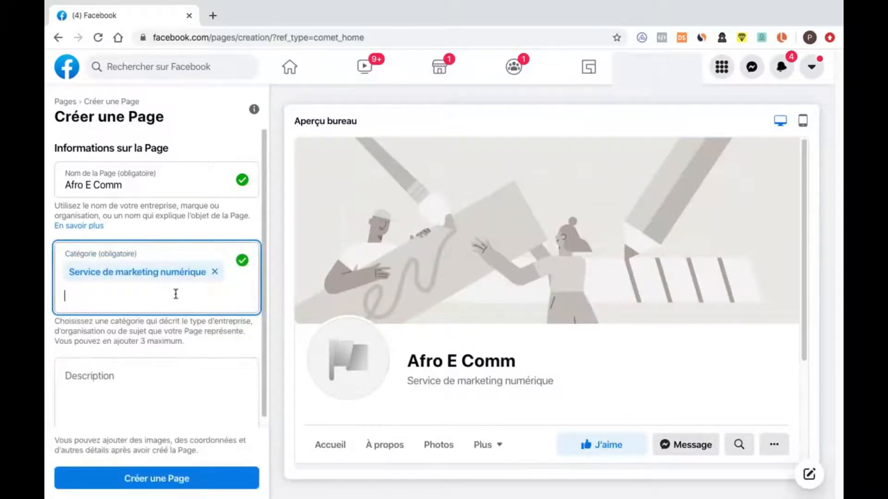
- Enter the description "Ici nous partagons des astuces de commerce en ligne en Afrique" and create the Page
left_click(119, 375)
type("Ici nous p")
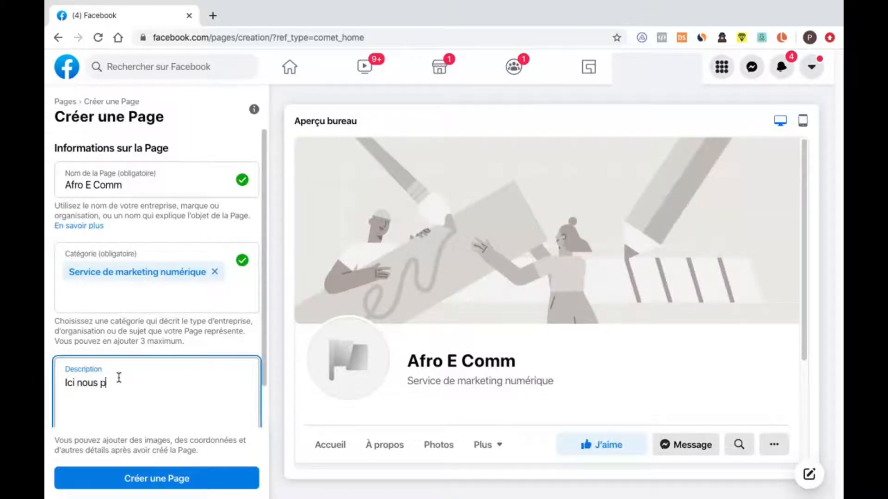
type("artagons des astuce")
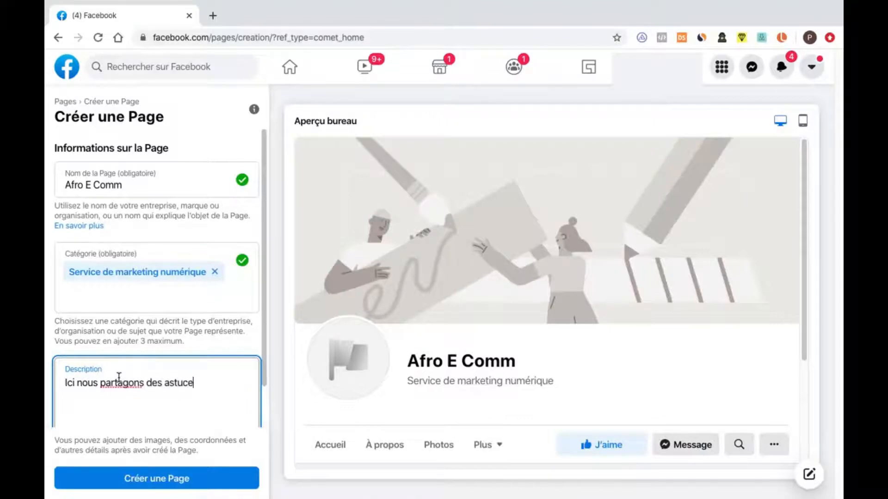
type("s de commerce en li")
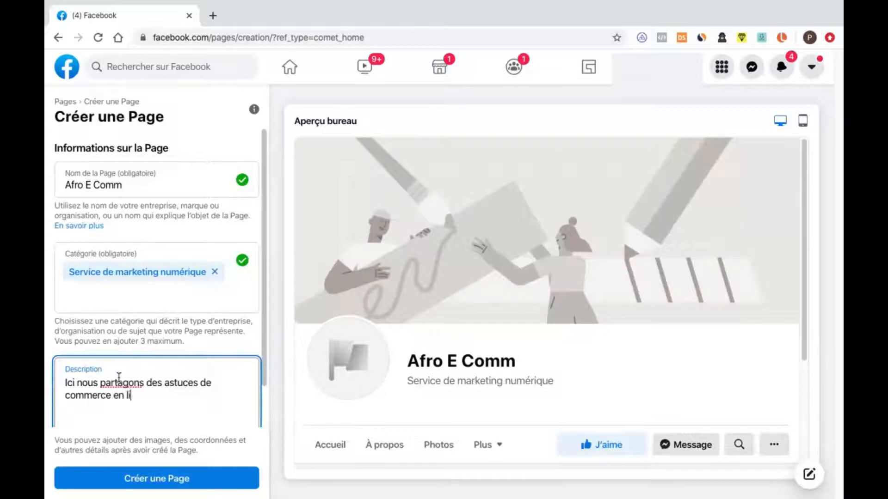
type("gne en Afrique")
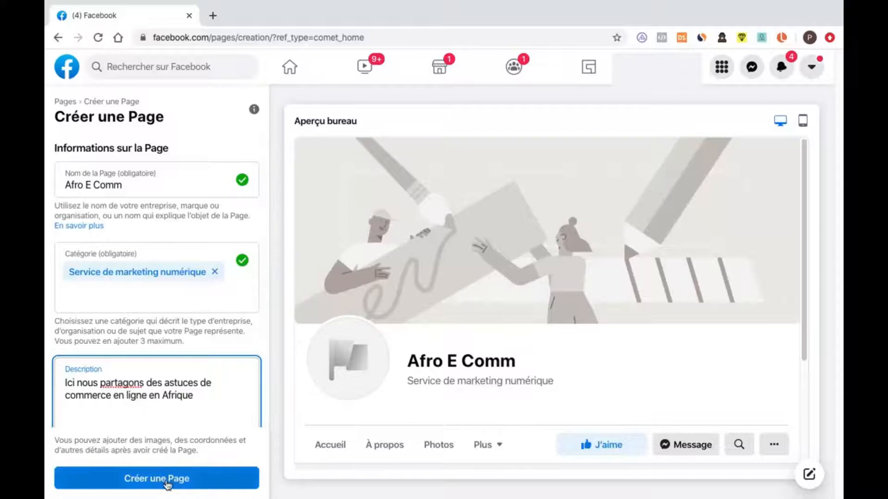
left_click(200, 487)
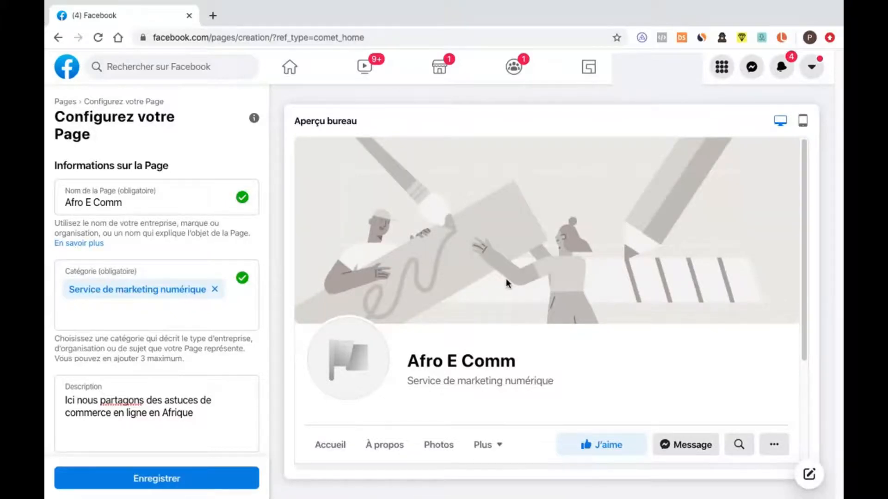
- Review the desktop preview of the new Page and save its configuration
scroll(506, 283, "down", 3)
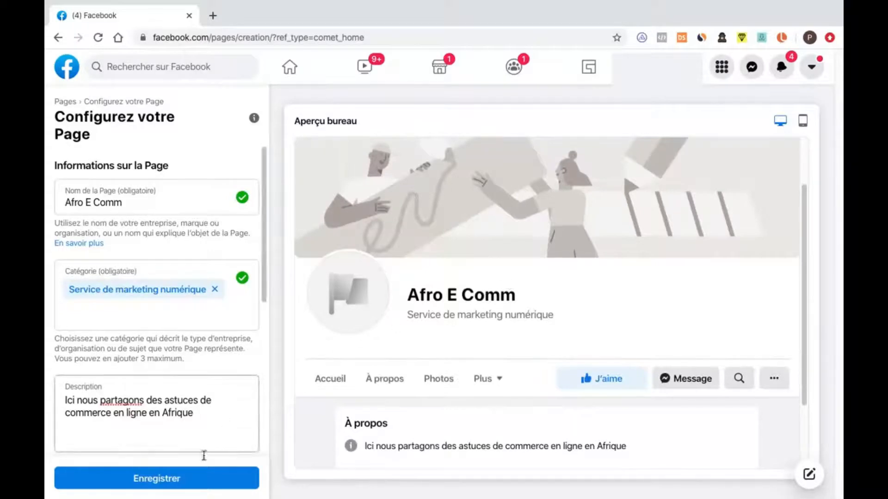
scroll(532, 315, "up", 3)
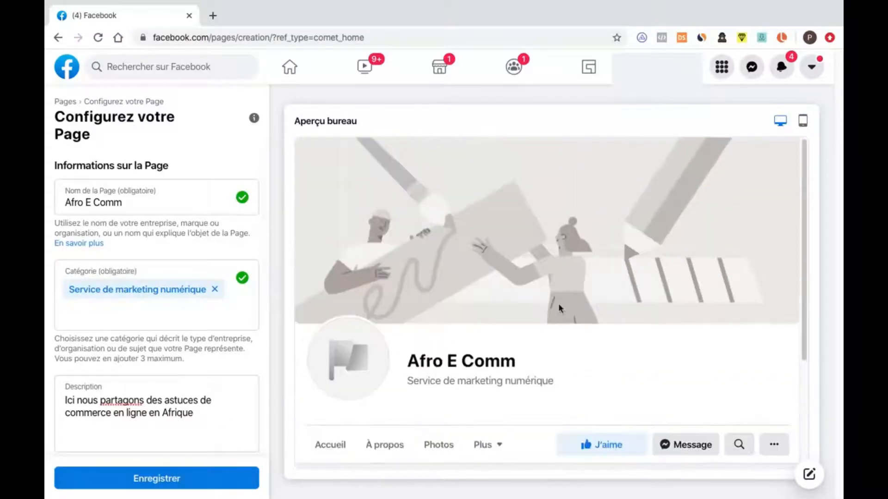
scroll(559, 307, "down", 6)
left_click(190, 484)
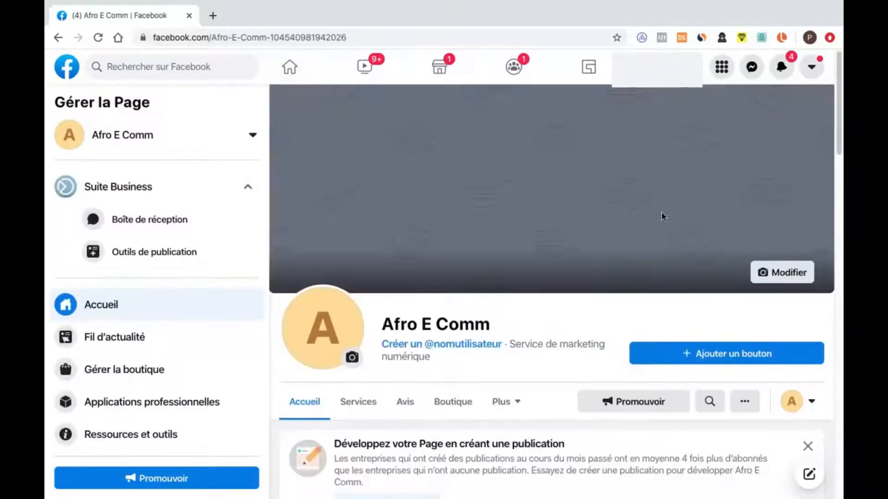
- Import the Downloads photo of the woman with shopping bags as the Page's cover photo and adjust its position slightly
left_click(786, 279)
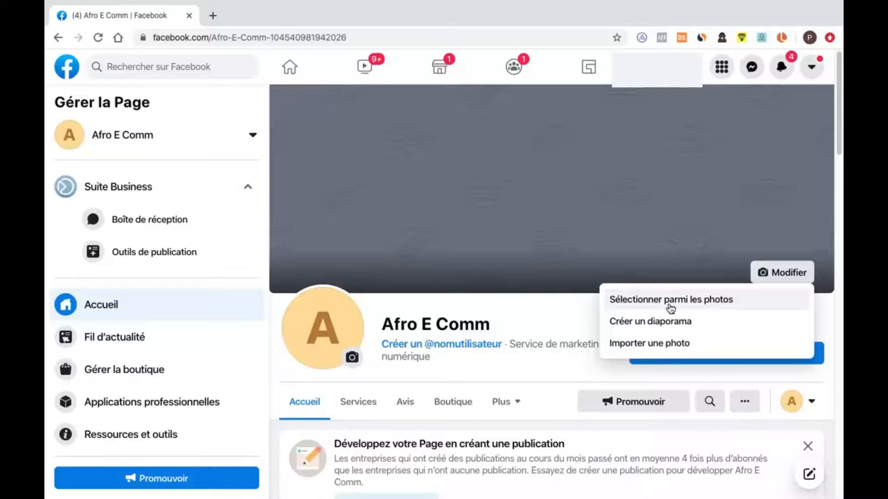
left_click(666, 343)
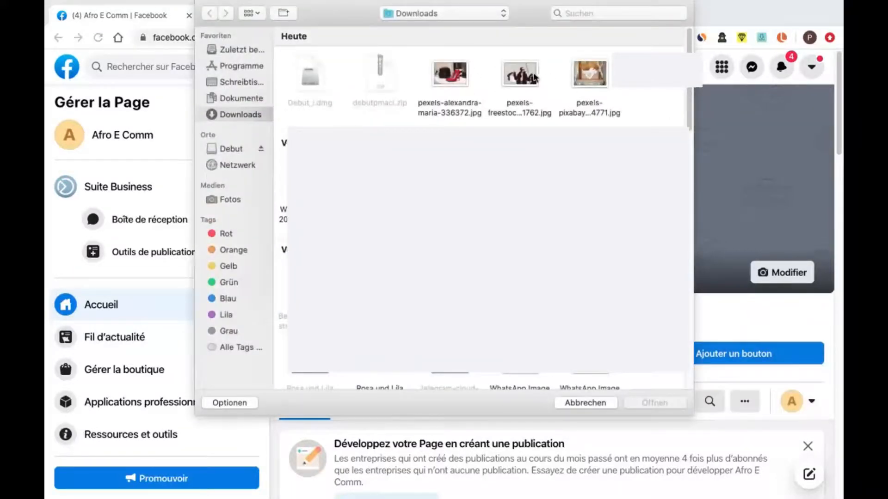
left_click(527, 80)
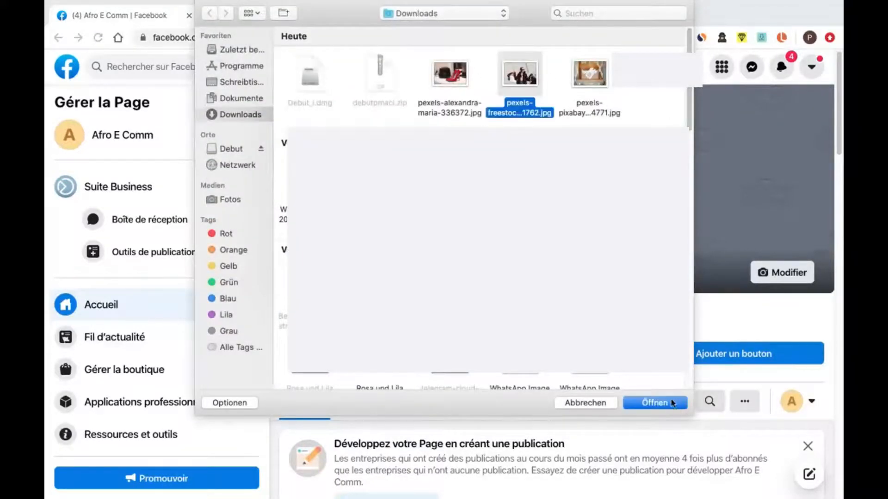
key("Return")
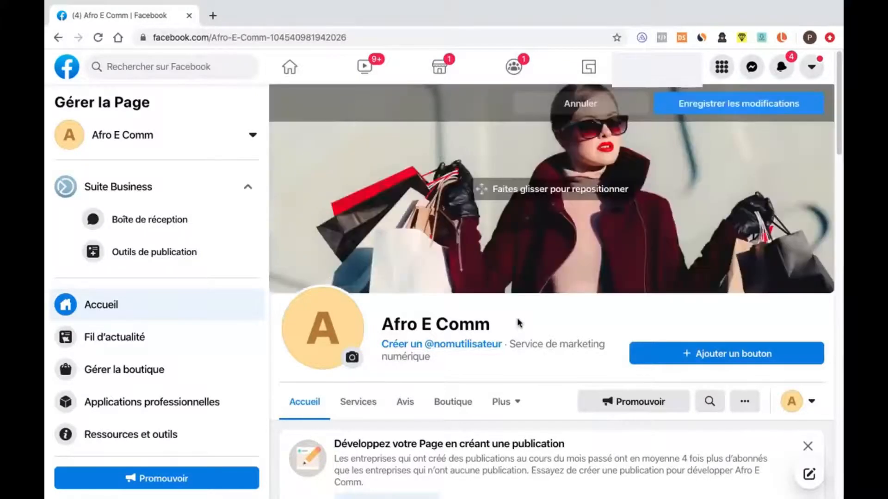
mouse_move(659, 184)
left_mouse_down()
mouse_move(660, 206)
mouse_move(656, 184)
left_mouse_up()
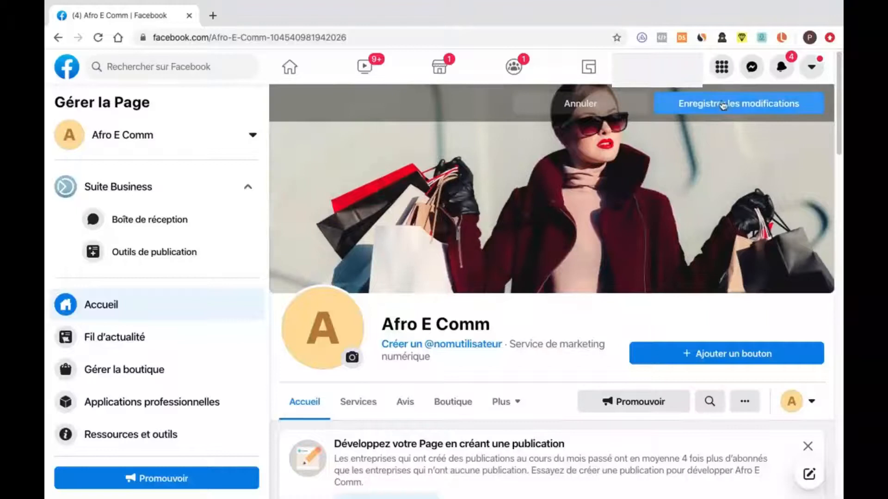
- Import the Downloads photo of the red heels and black handbag as the Page's new profile picture
left_click(352, 357)
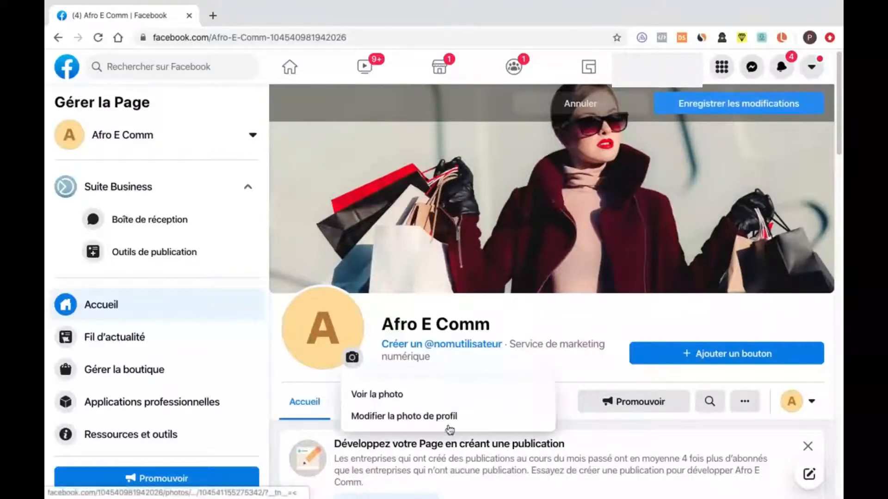
left_click(400, 418)
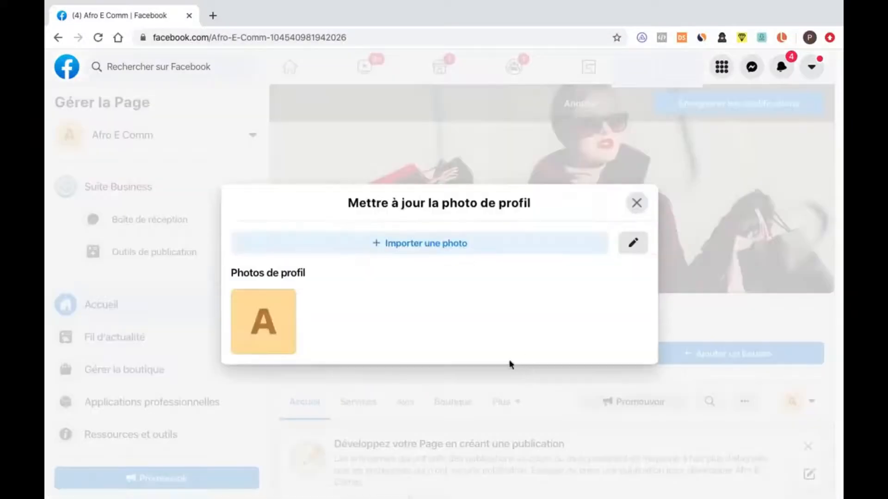
left_click(437, 246)
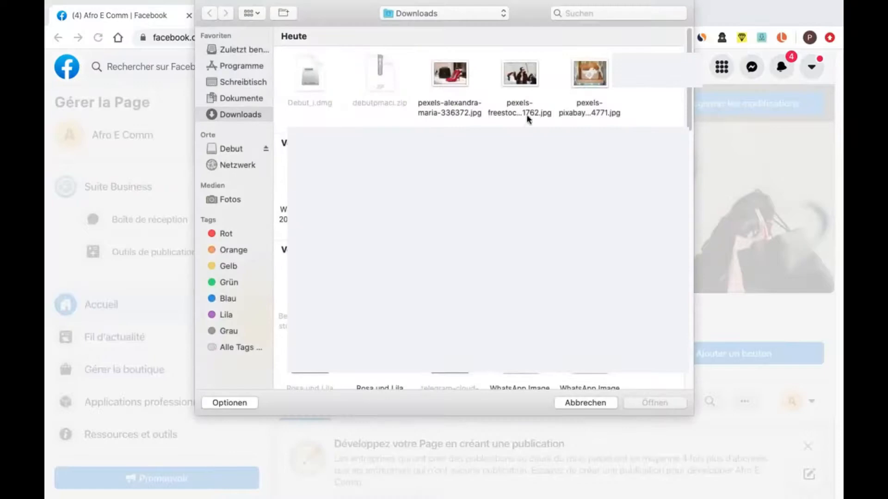
left_click(445, 75)
left_click(680, 406)
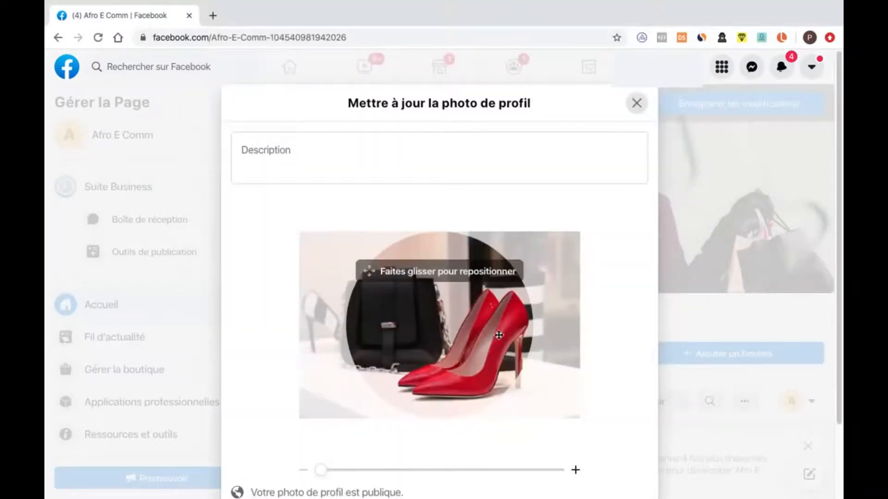
- Reposition the profile picture so the handbag and shoes sit in the circular crop, save it, and save the pending cover photo
left_click_drag(480, 333, 497, 344)
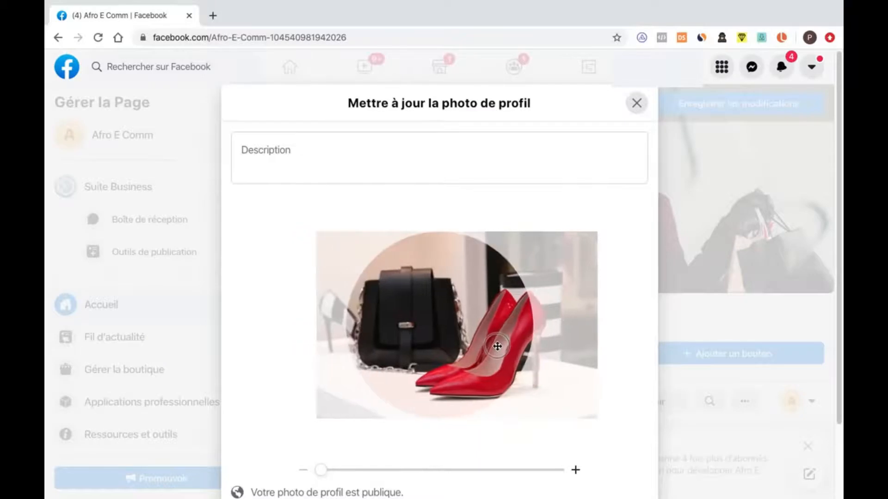
scroll(630, 385, "down", 2)
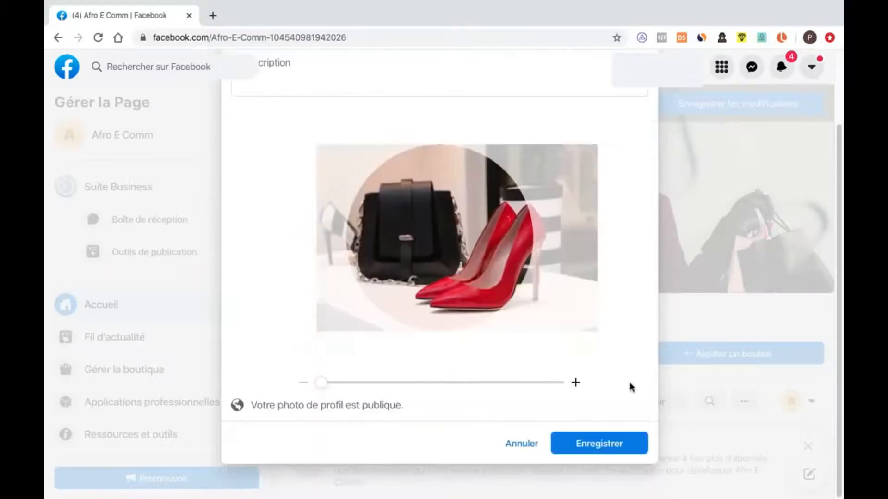
left_click(624, 451)
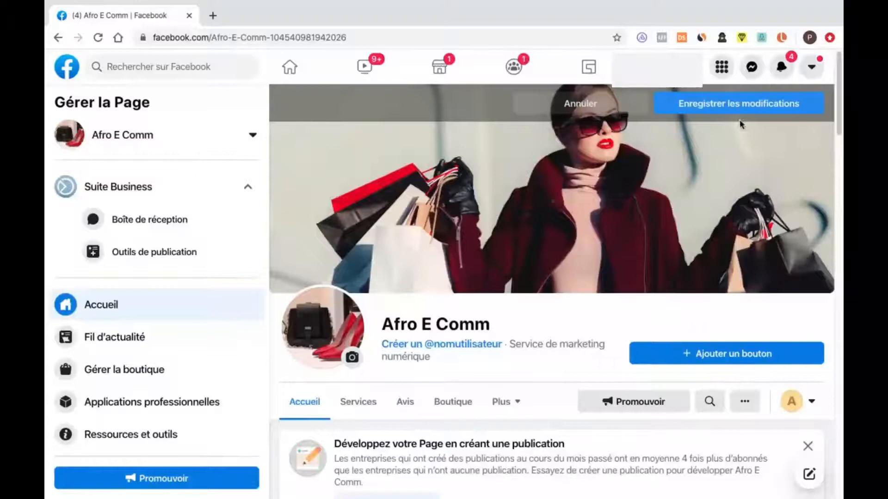
left_click(750, 115)
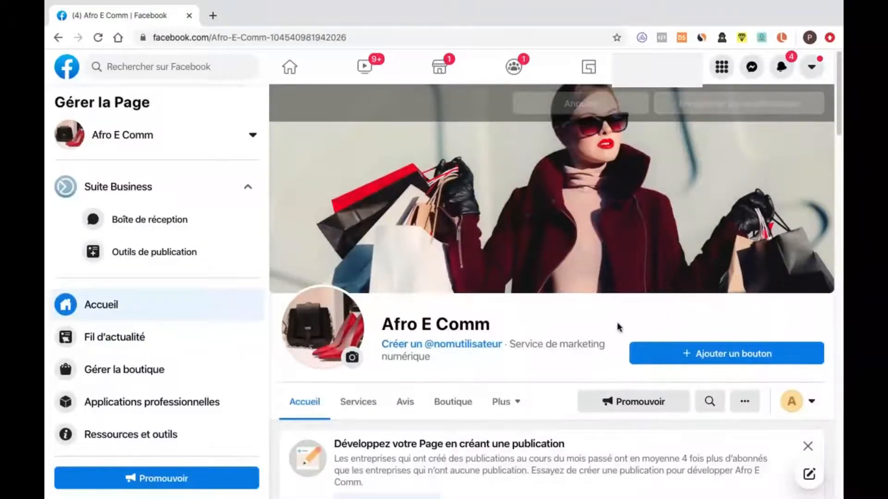
- Add an action button to the Page that lets visitors send a message (Envoyer un message)
scroll(619, 337, "down", 1)
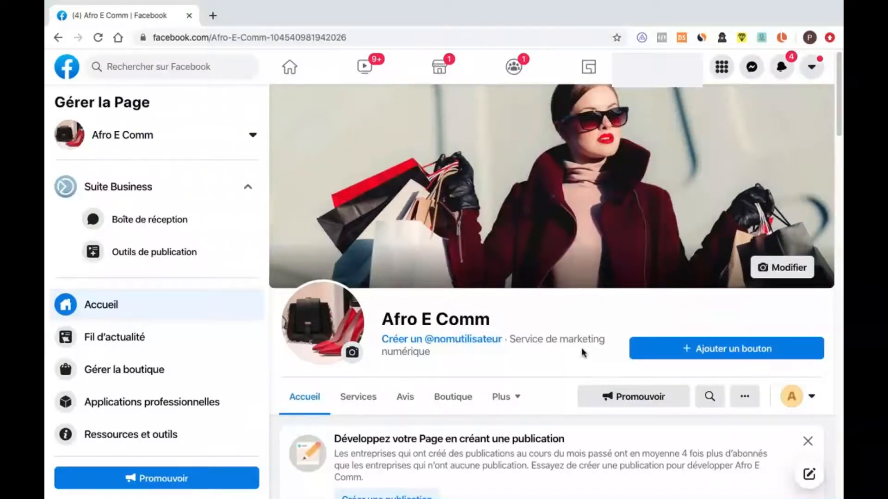
scroll(581, 349, "down", 1)
scroll(590, 352, "down", 1)
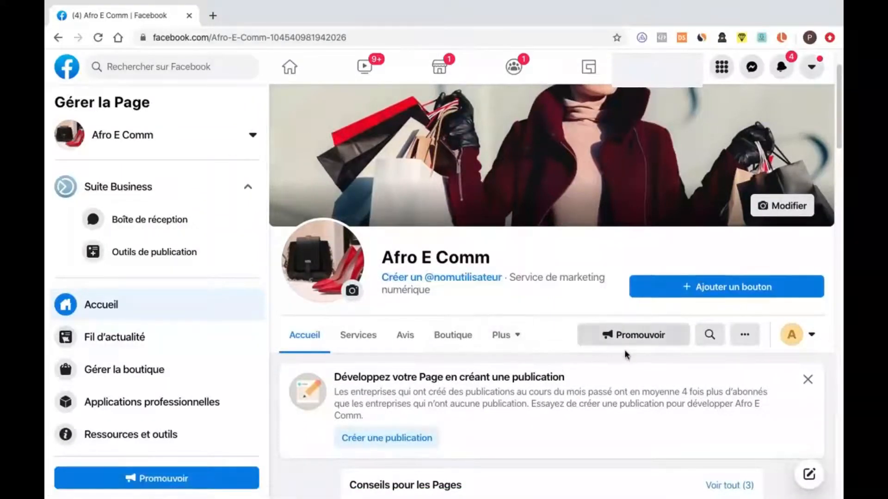
scroll(628, 357, "down", 2)
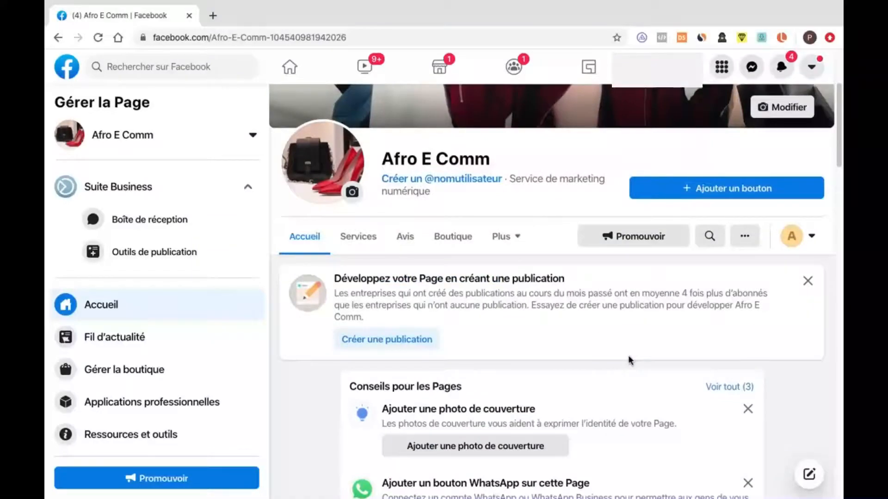
scroll(629, 360, "down", 1)
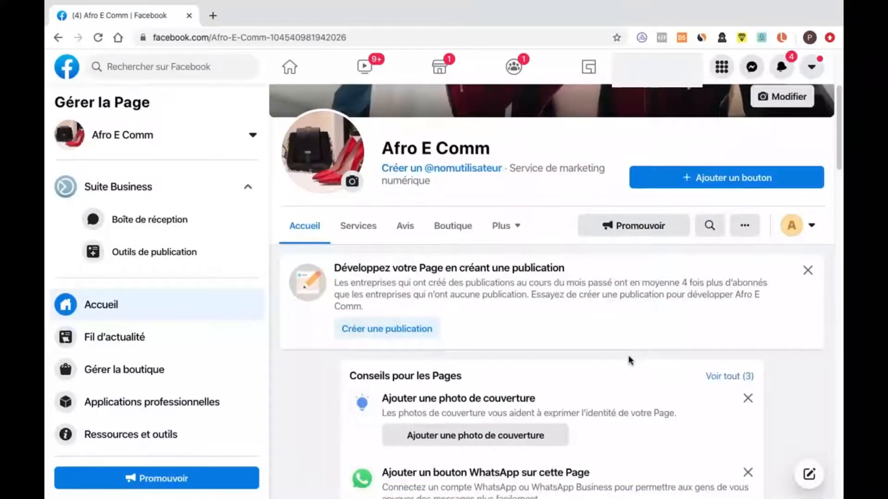
scroll(629, 356, "up", 1)
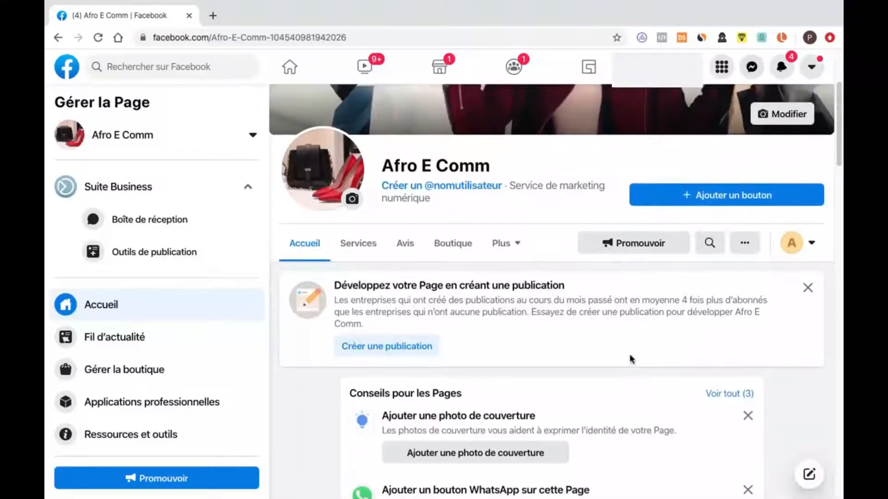
left_click(719, 198)
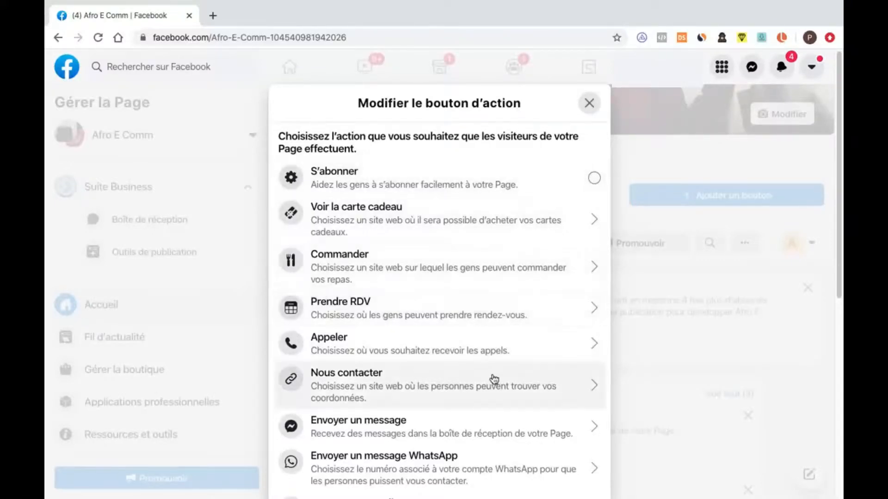
scroll(527, 389, "down", 1)
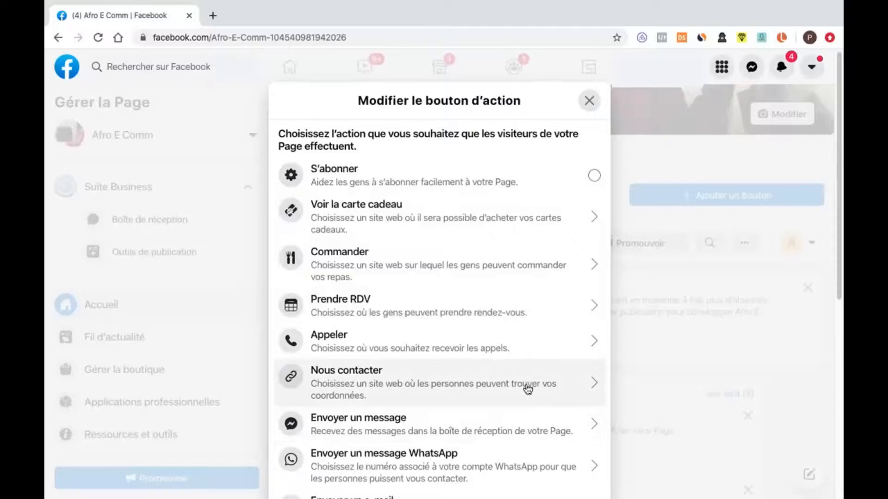
left_click(519, 425)
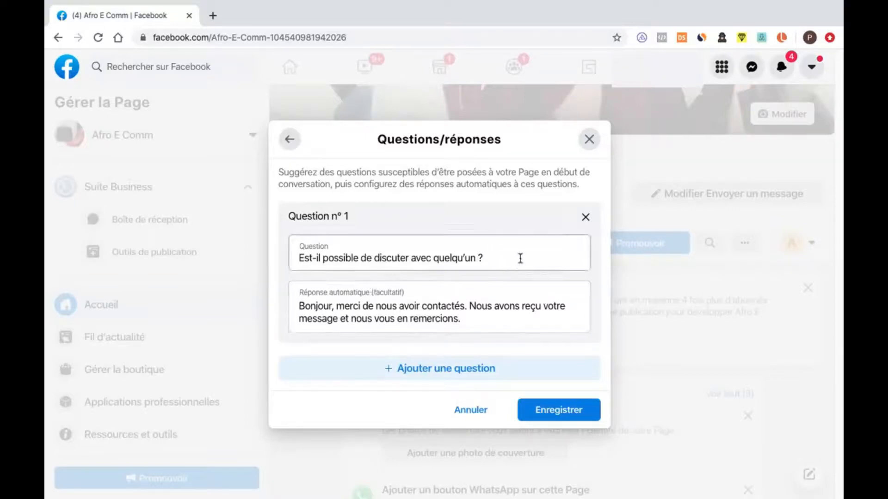
- Check the suggested first question and its automatic reply for the message button, and save the questions and answers as proposed
double_click(455, 258)
left_click(484, 258)
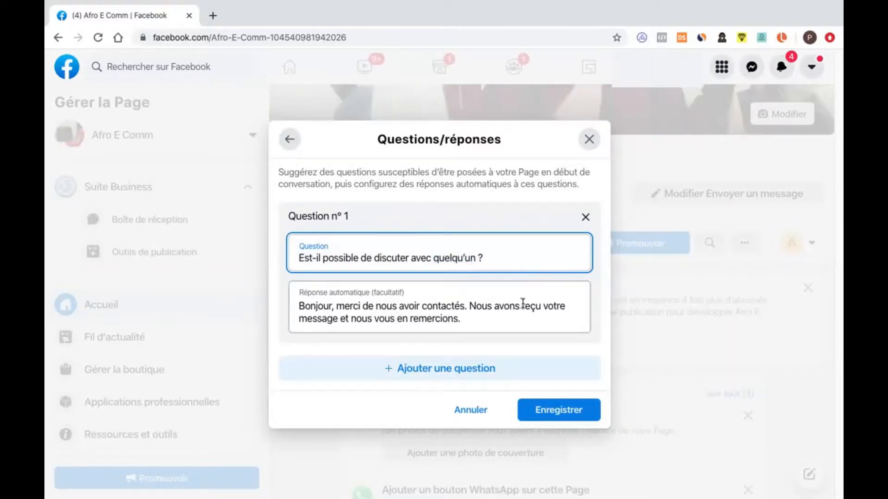
left_click(544, 410)
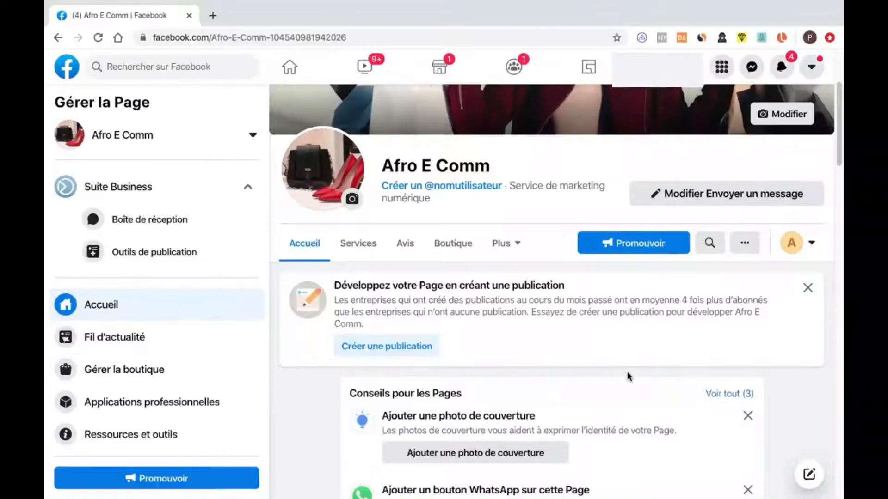
- Open the Page's settings and look through the general options from visibility down to Page deletion
scroll(628, 376, "down", 1)
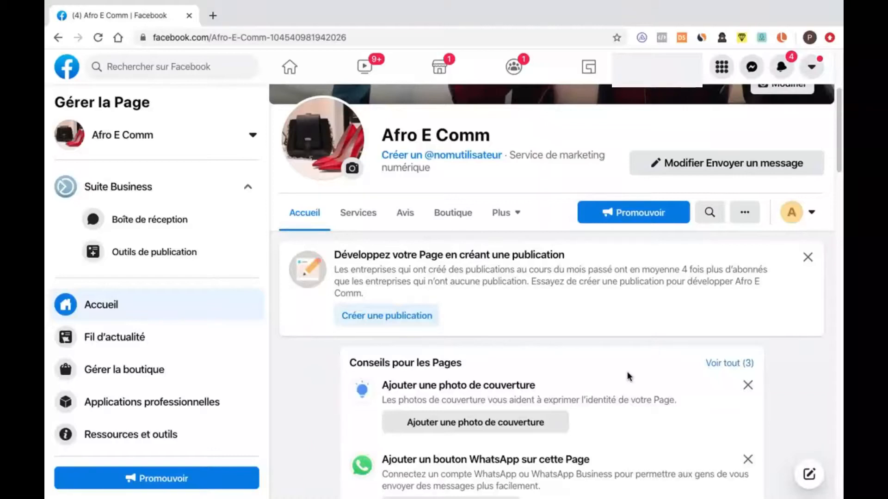
scroll(174, 340, "down", 3)
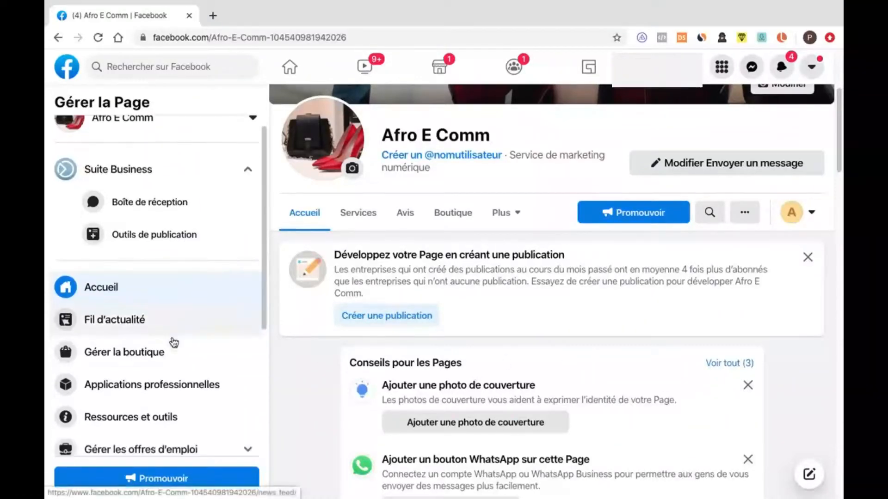
scroll(170, 346, "down", 2)
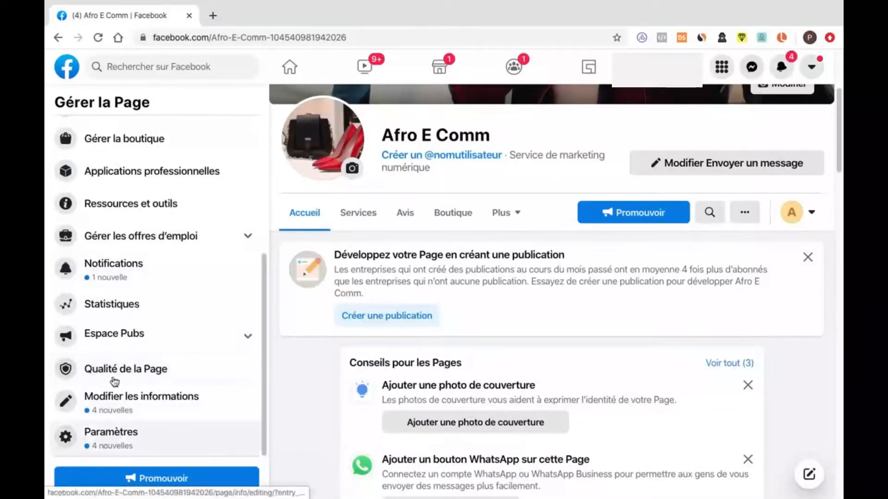
left_click(77, 439)
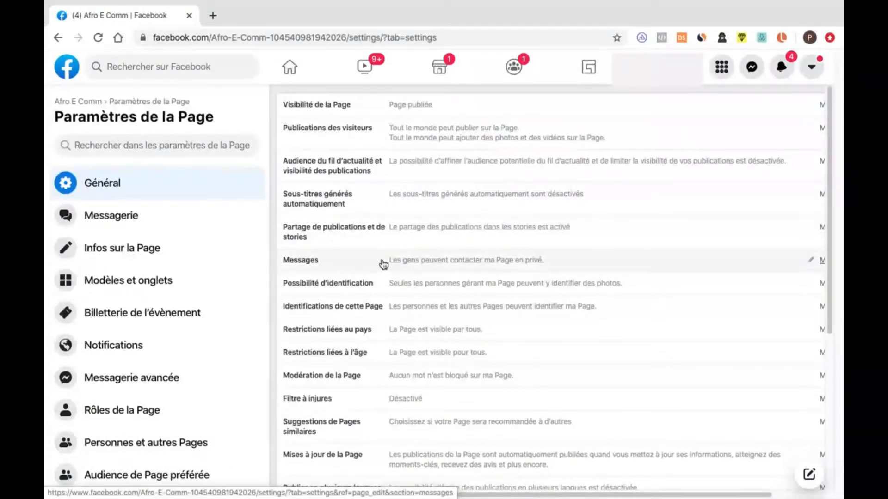
scroll(391, 288, "down", 5)
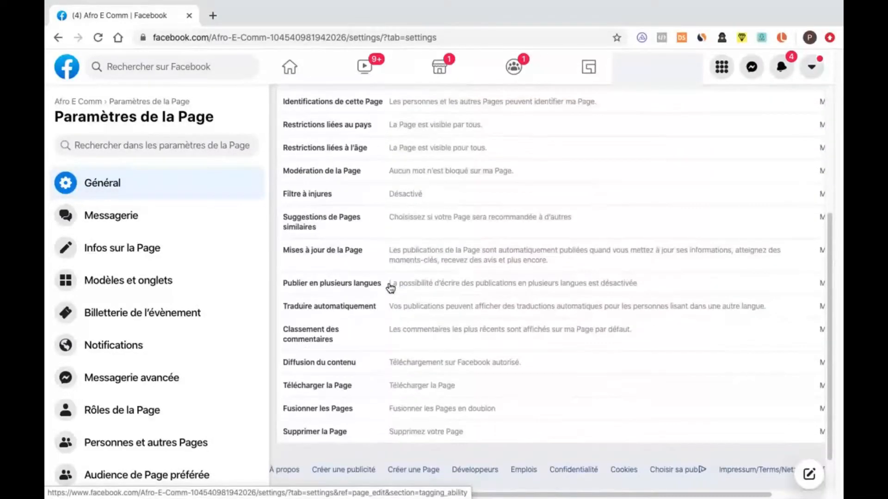
scroll(369, 335, "up", 1)
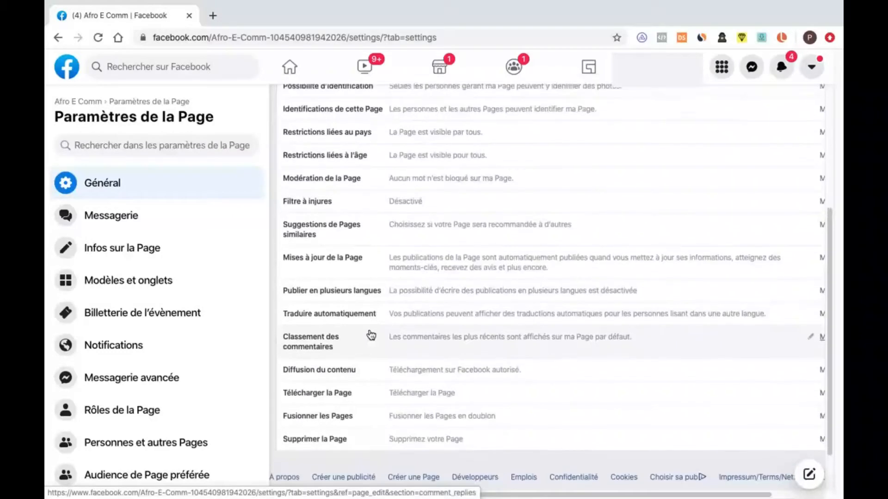
- Open the Page roles settings and examine the new-role assignment field and the existing roles
left_click(140, 411)
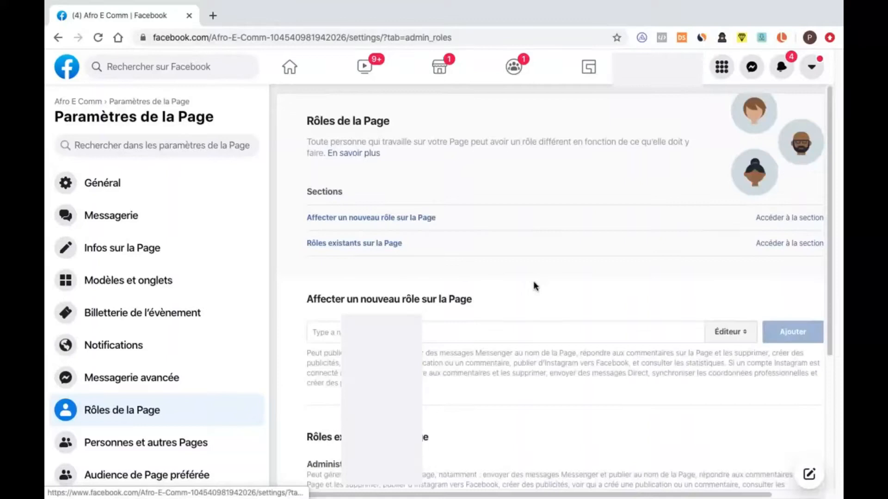
scroll(534, 285, "down", 1)
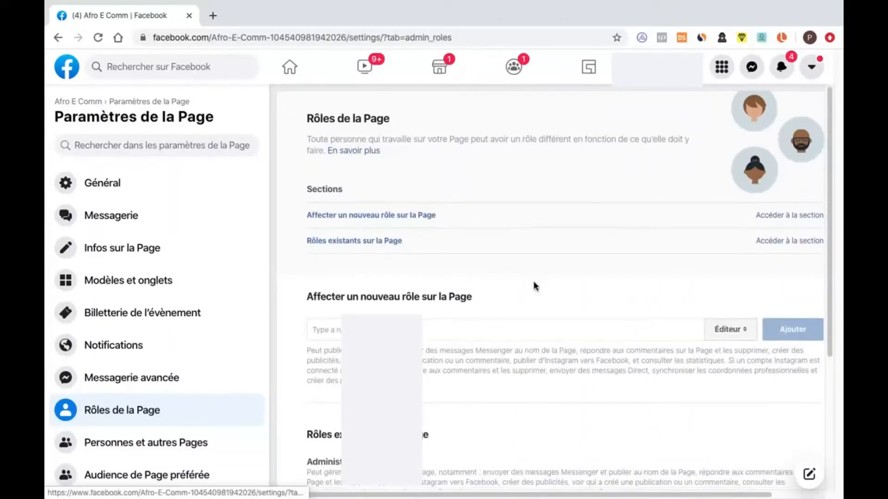
scroll(535, 285, "down", 4)
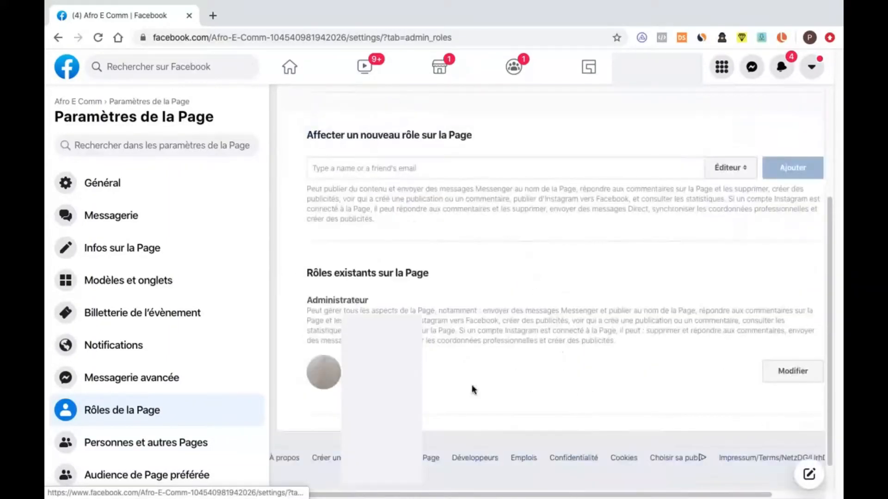
scroll(474, 352, "down", 1)
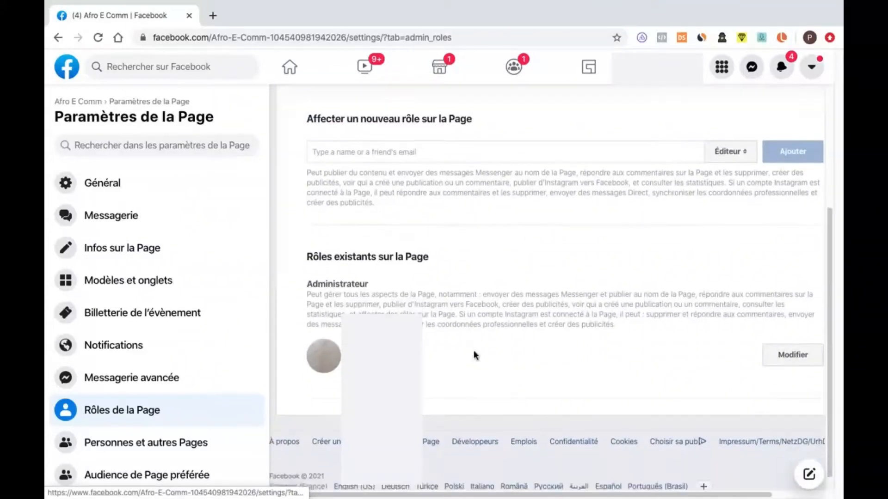
scroll(473, 351, "up", 3)
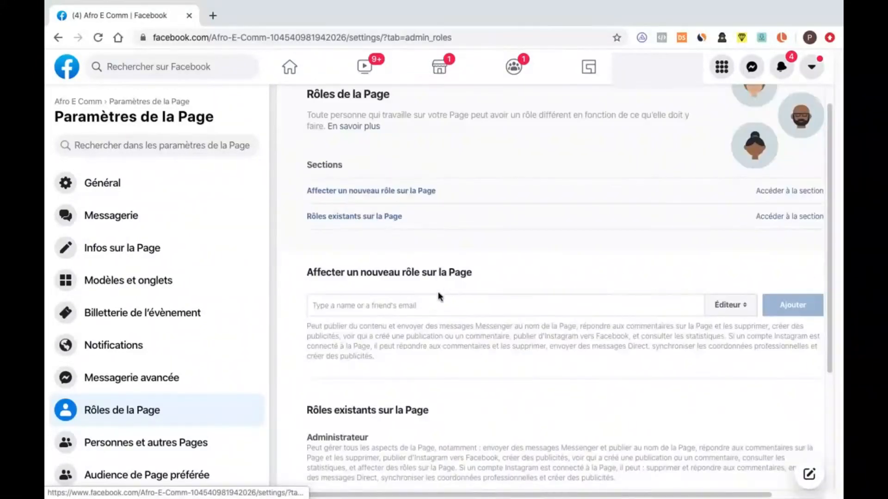
left_click(431, 303)
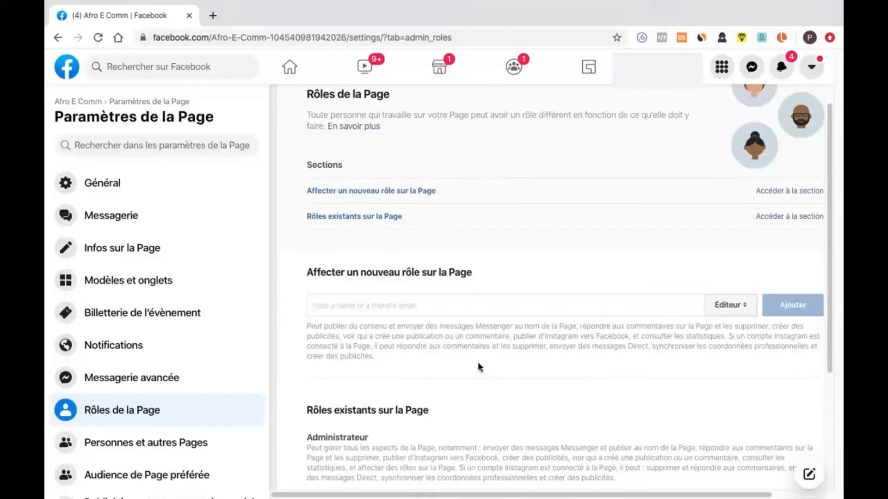
scroll(632, 301, "up", 1)
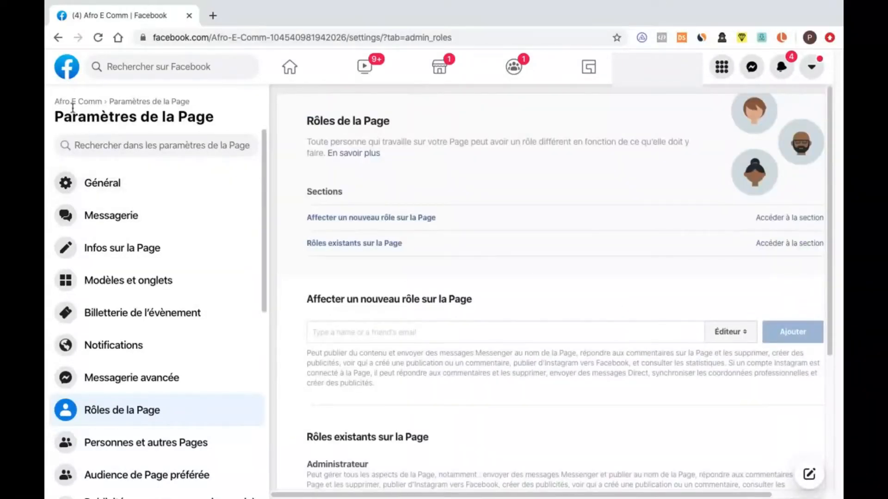
- Return to the Page's home and dismiss the WhatsApp linking dialog
left_click(58, 37)
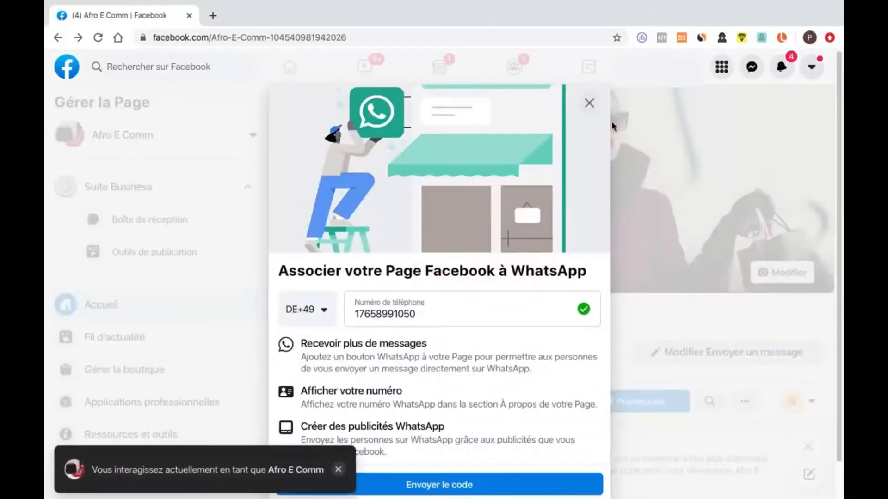
left_click(589, 102)
left_click(566, 347)
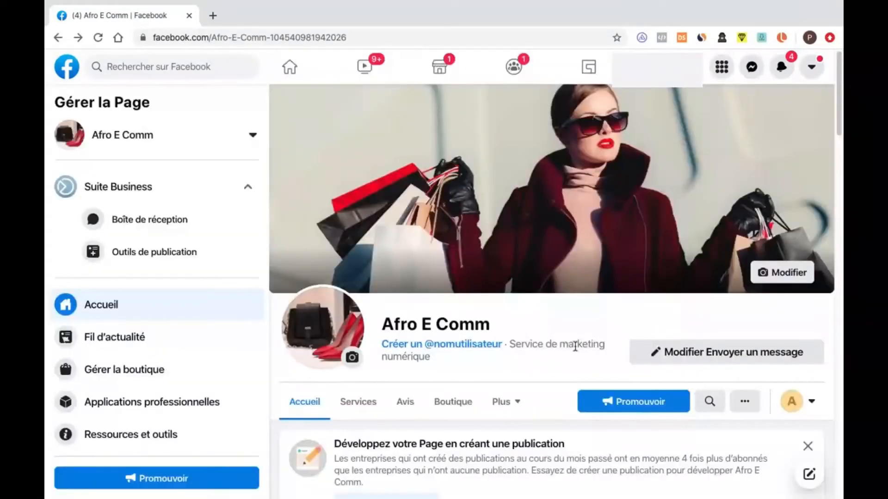
- Review the Page's home content, including the business tools, insights, about section, photos, Page transparency and the profile picture post
scroll(575, 347, "down", 10)
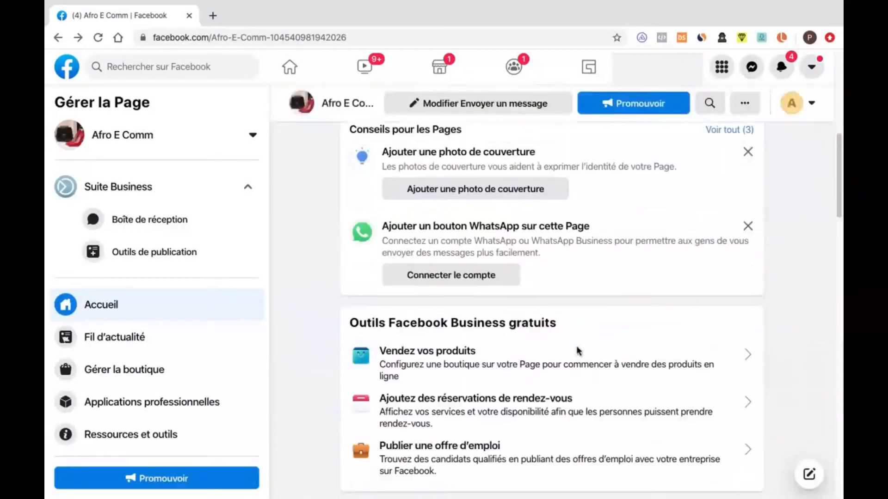
scroll(577, 351, "down", 8)
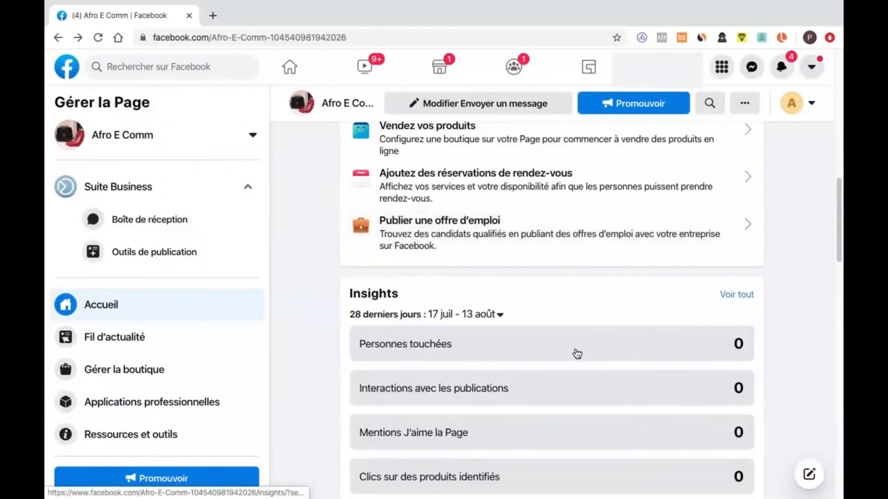
scroll(577, 353, "down", 10)
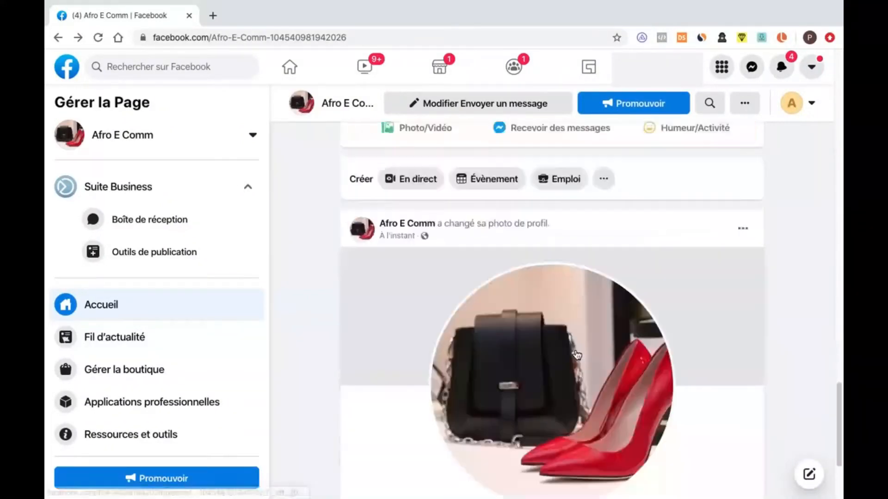
scroll(636, 378, "up", 10)
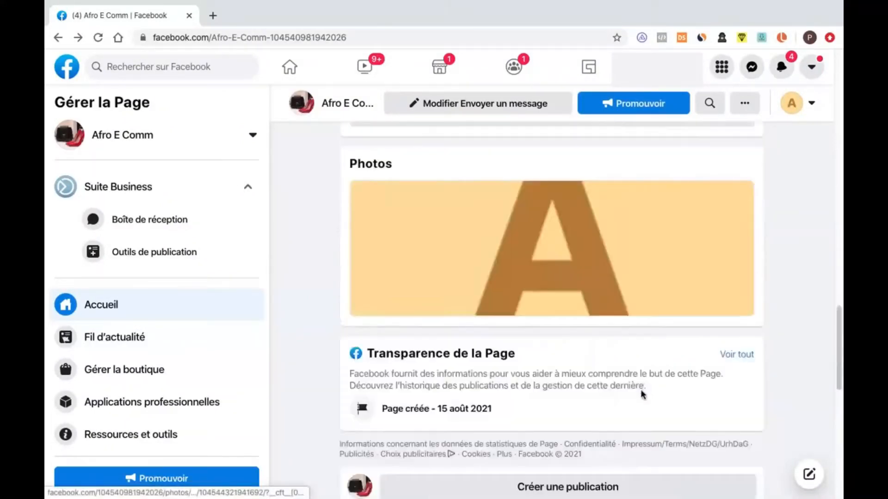
scroll(644, 393, "up", 3)
scroll(644, 386, "down", 12)
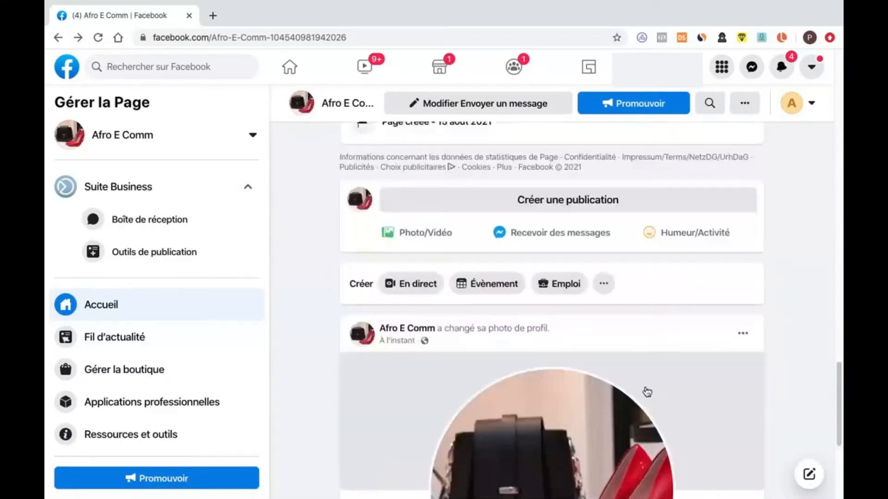
scroll(646, 389, "up", 10)
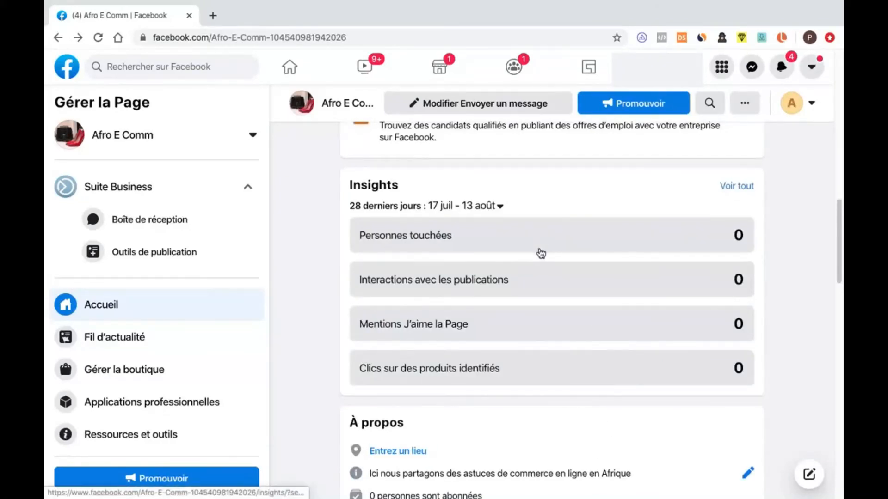
scroll(540, 259, "down", 10)
scroll(541, 268, "down", 5)
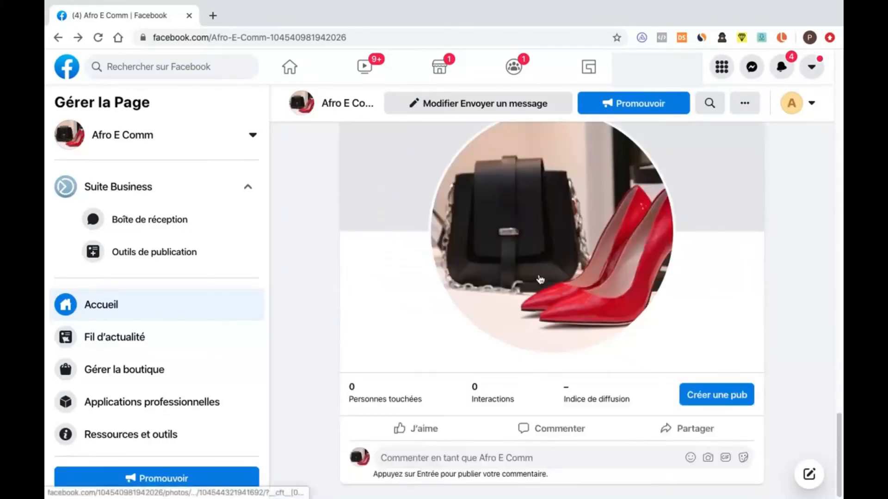